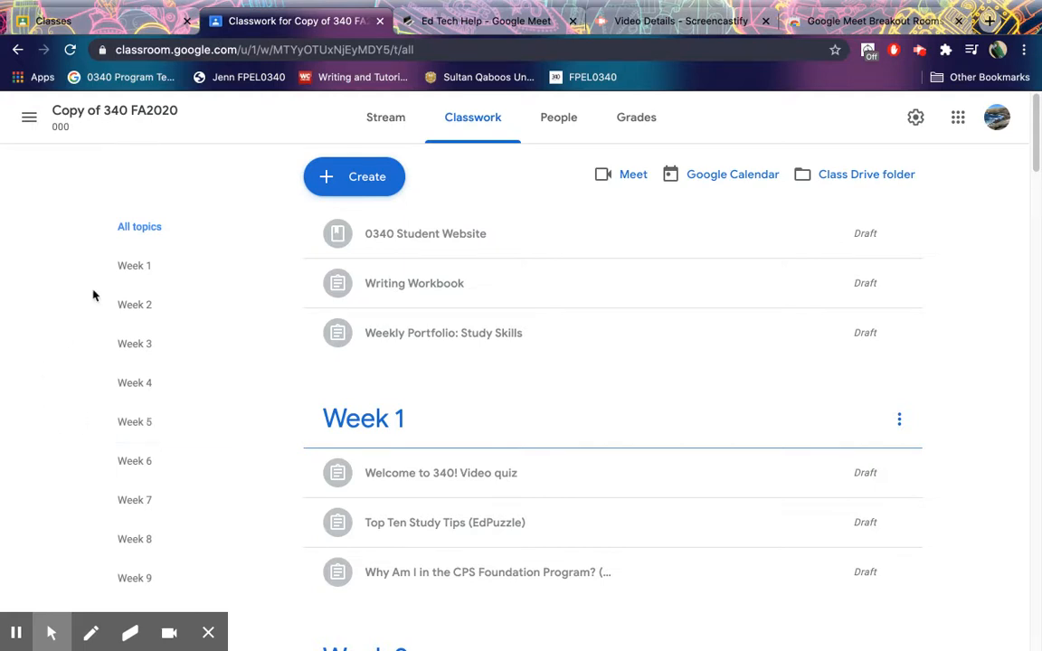
# Step: Look through the weekly topics and their draft items in the class's Classwork list
pyautogui.scroll(-10, 48, 310)
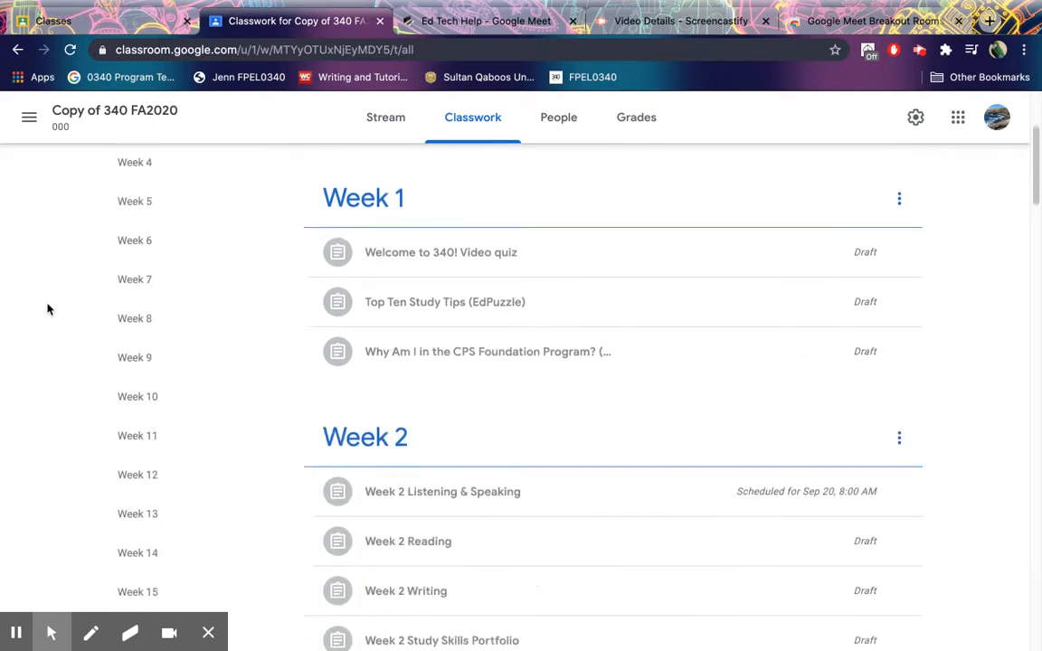
pyautogui.scroll(-12, 48, 310)
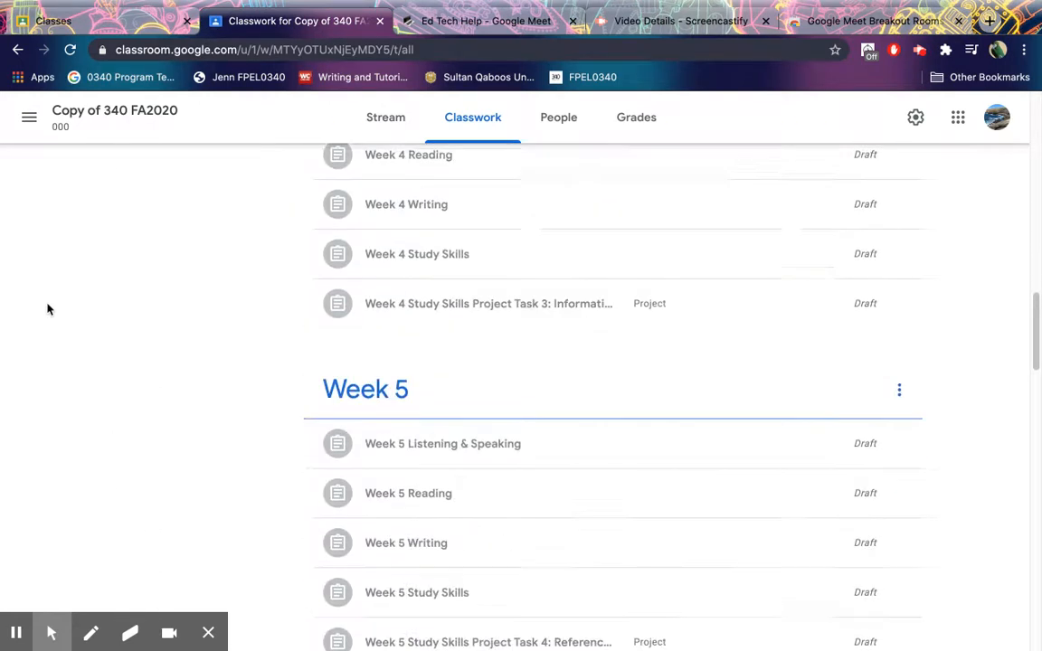
pyautogui.scroll(-3, 48, 309)
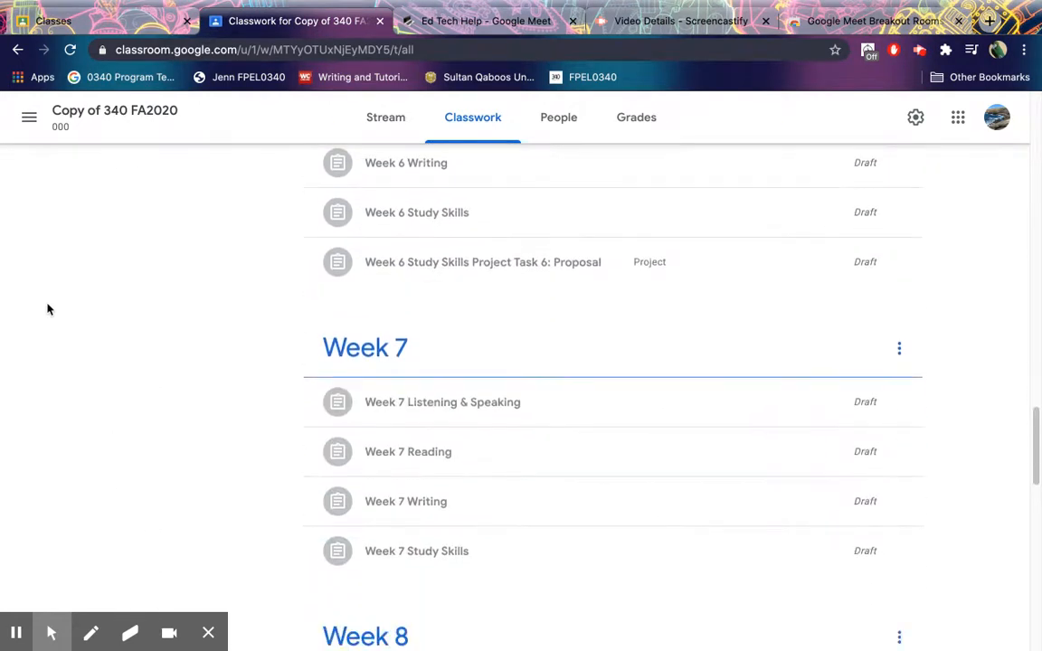
pyautogui.scroll(20, 48, 310)
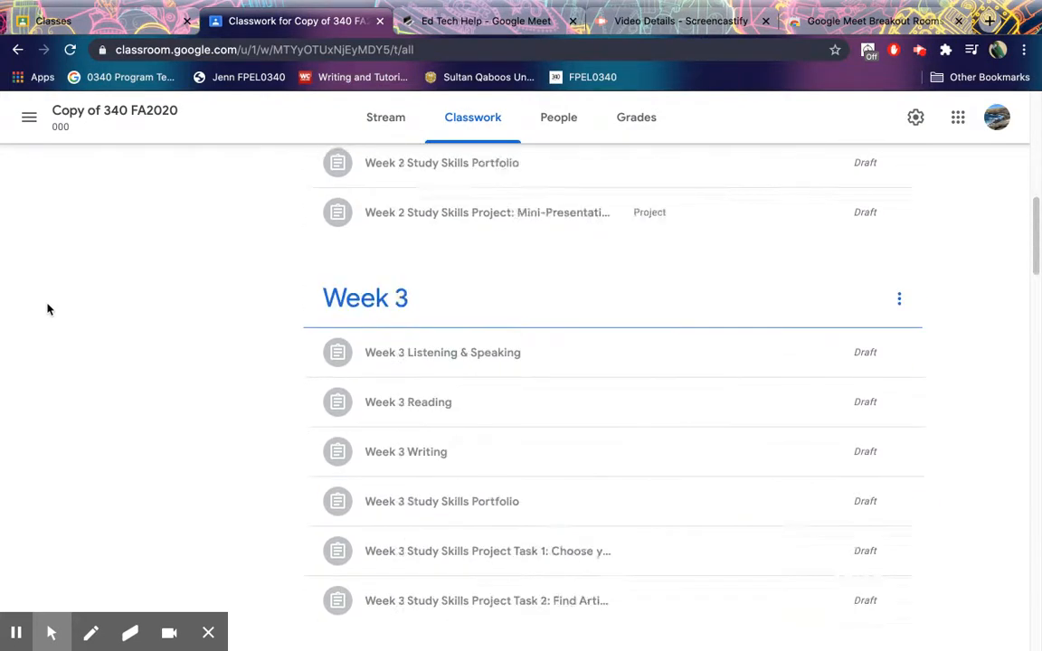
pyautogui.scroll(-3, 48, 310)
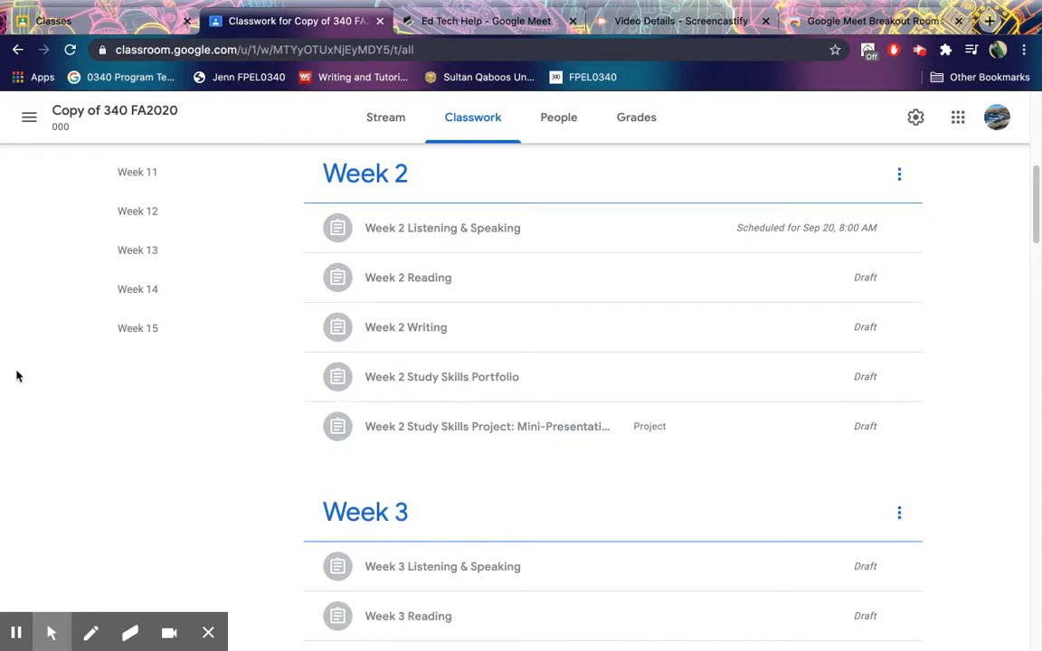
pyautogui.scroll(4, 16, 375)
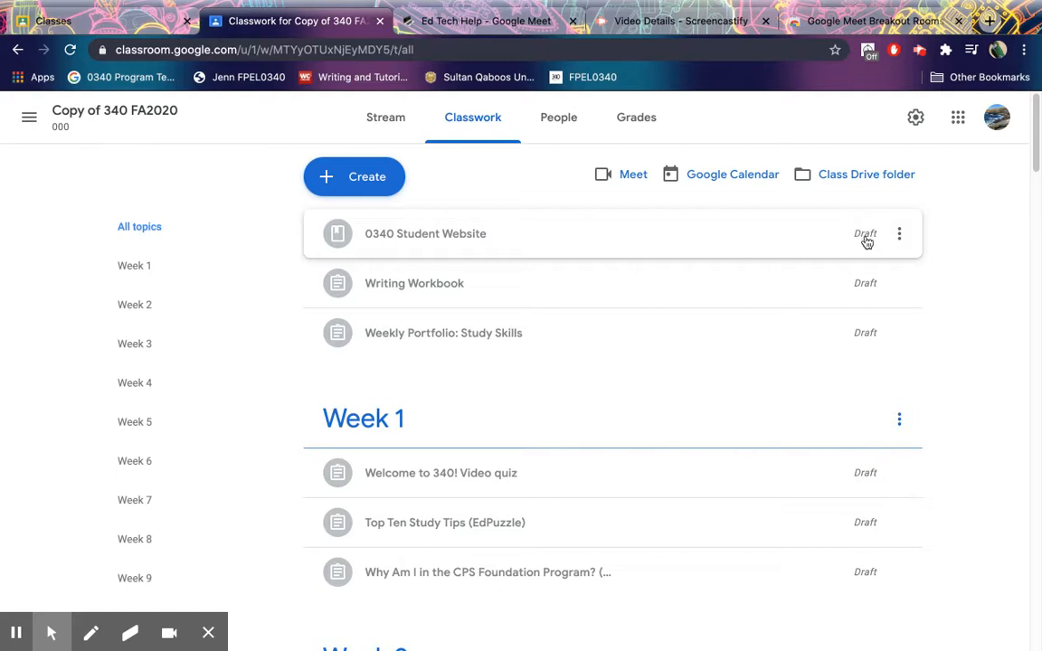
# Step: Open the draft material "0340 Student Website" for editing
pyautogui.click(902, 235)
pyautogui.click(837, 270)
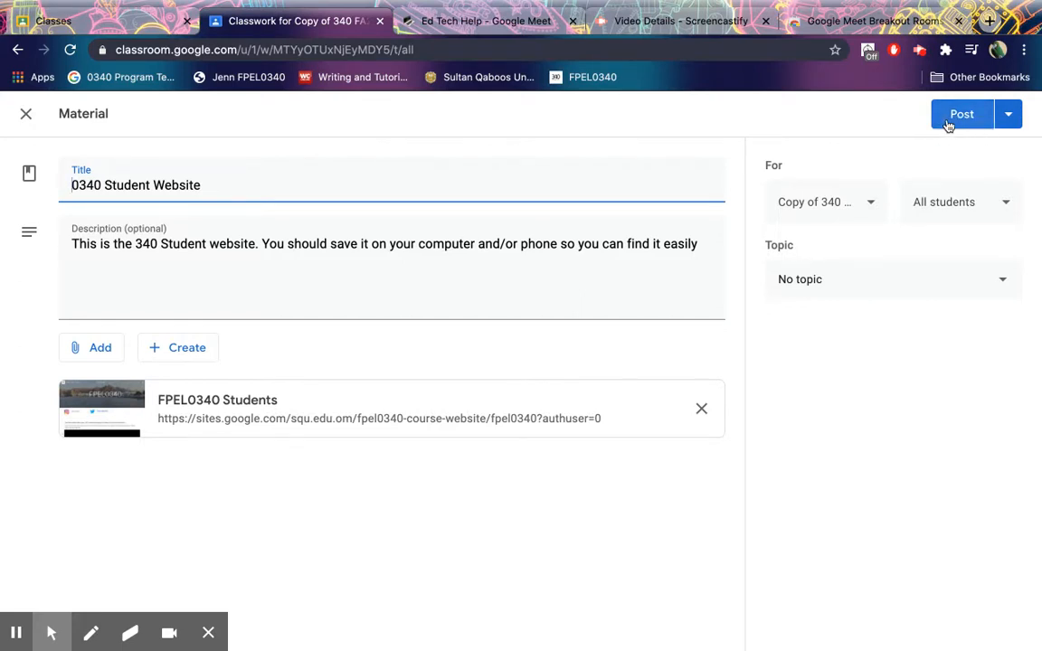
pyautogui.click(1006, 118)
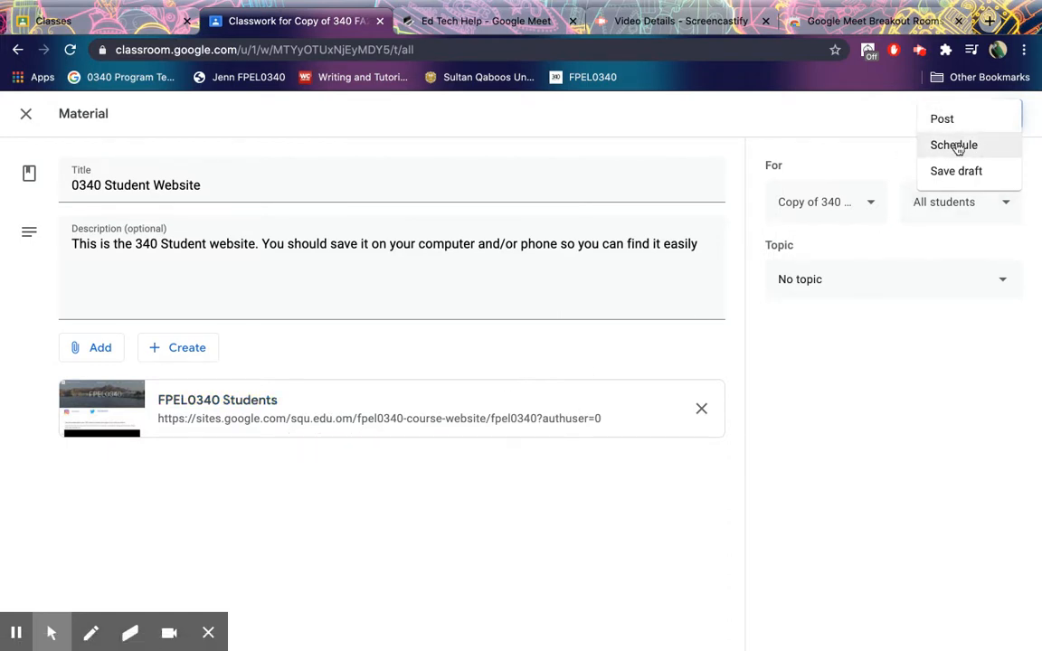
pyautogui.click(956, 147)
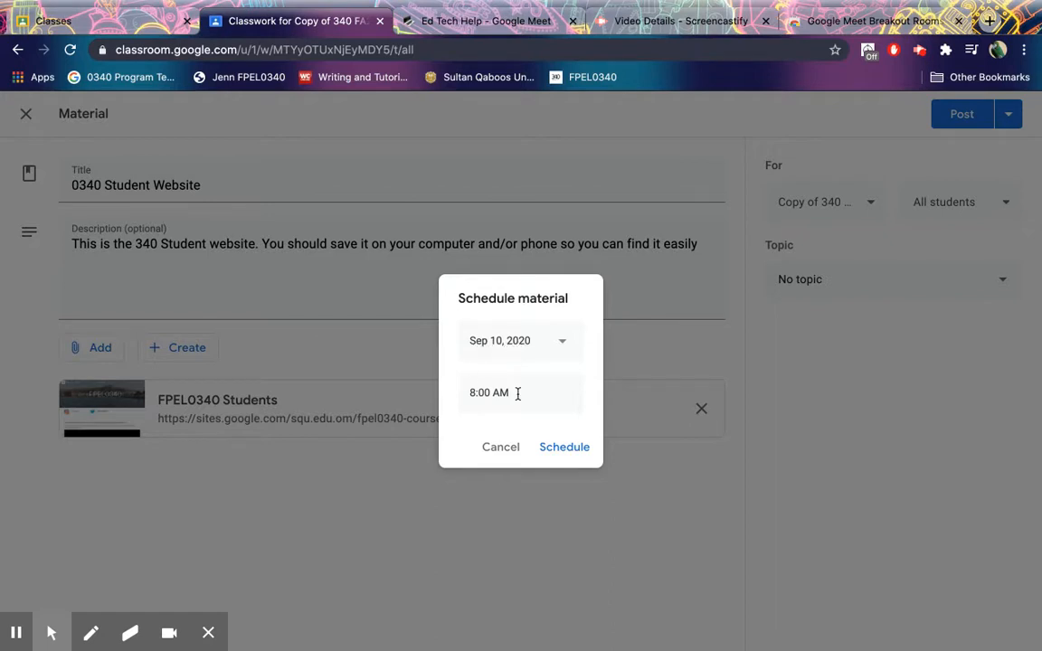
pyautogui.click(562, 340)
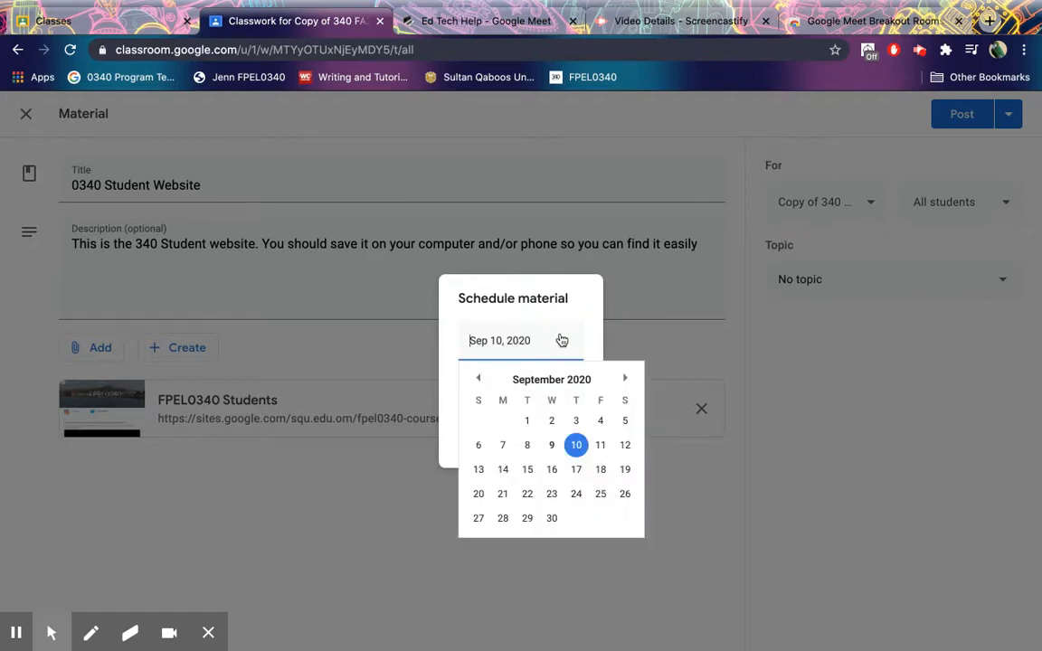
pyautogui.click(479, 470)
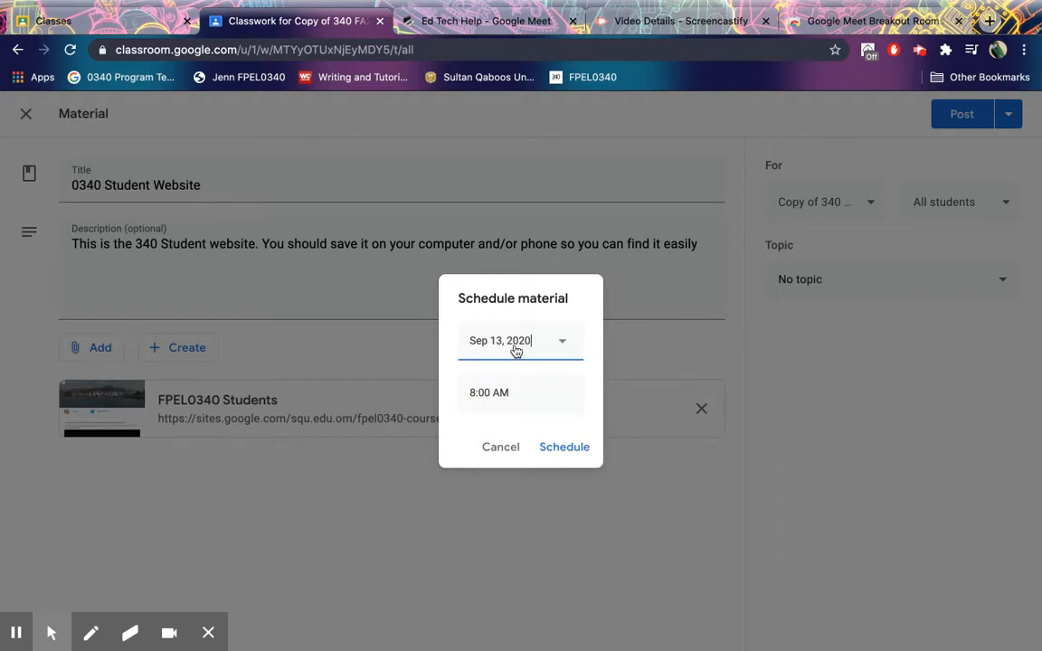
pyautogui.click(508, 447)
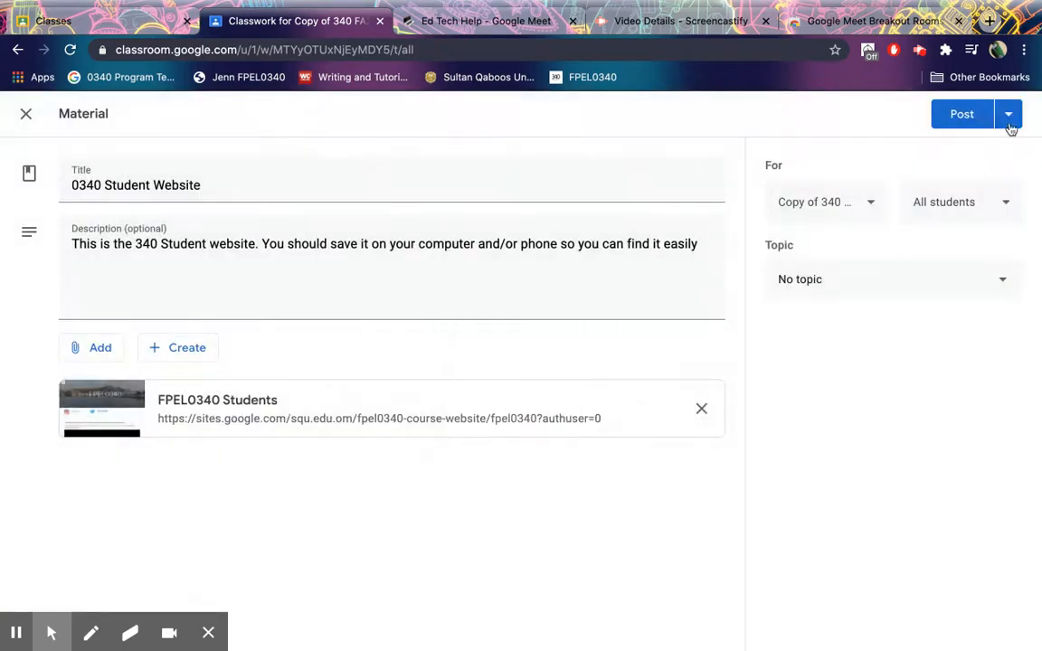
# Step: Post the "0340 Student Website" material to all students immediately
pyautogui.click(1009, 115)
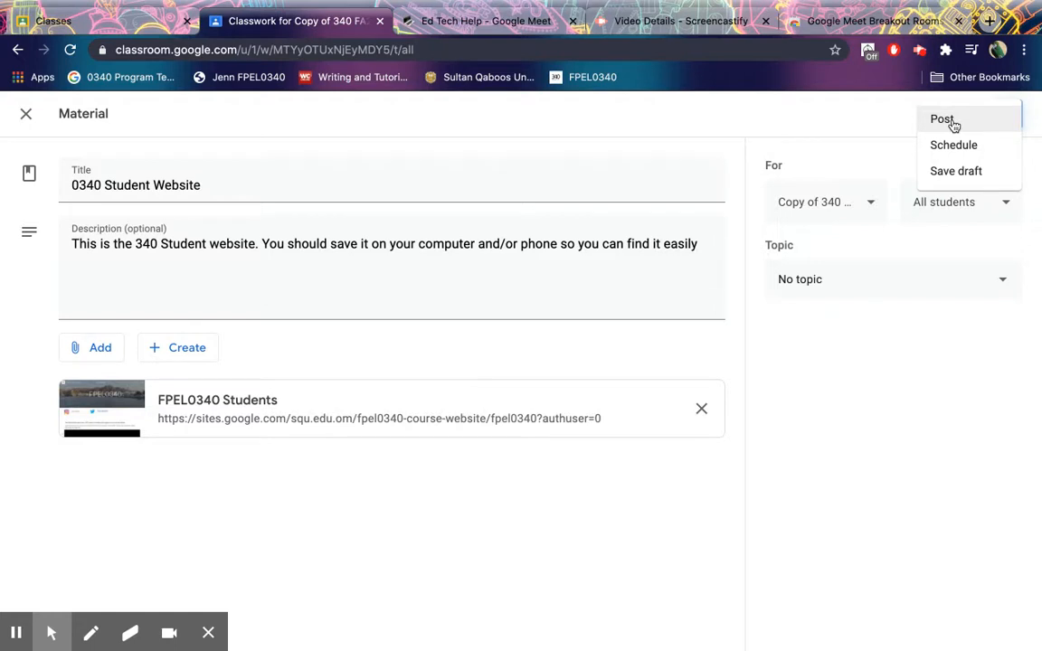
pyautogui.click(945, 121)
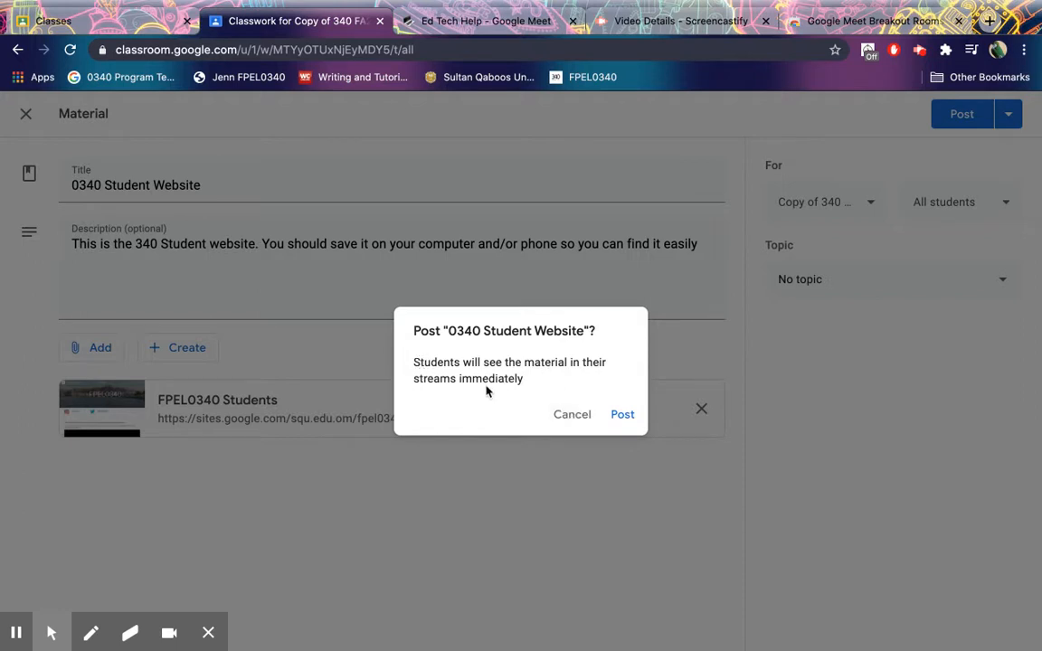
pyautogui.click(626, 414)
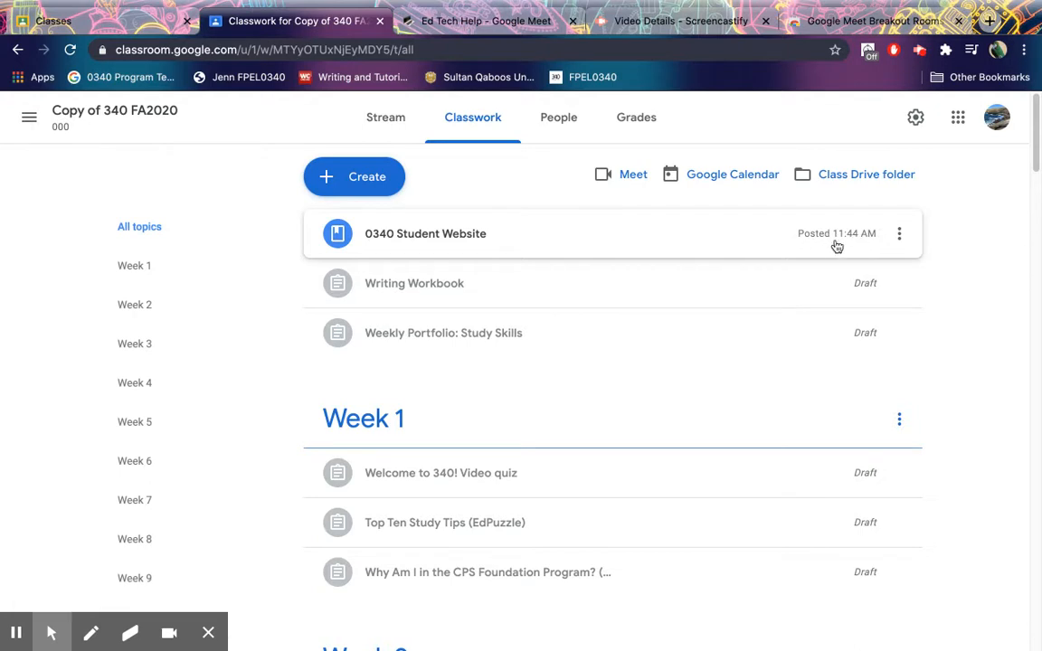
# Step: Reopen the posted "0340 Student Website" material for editing and save it
pyautogui.click(899, 236)
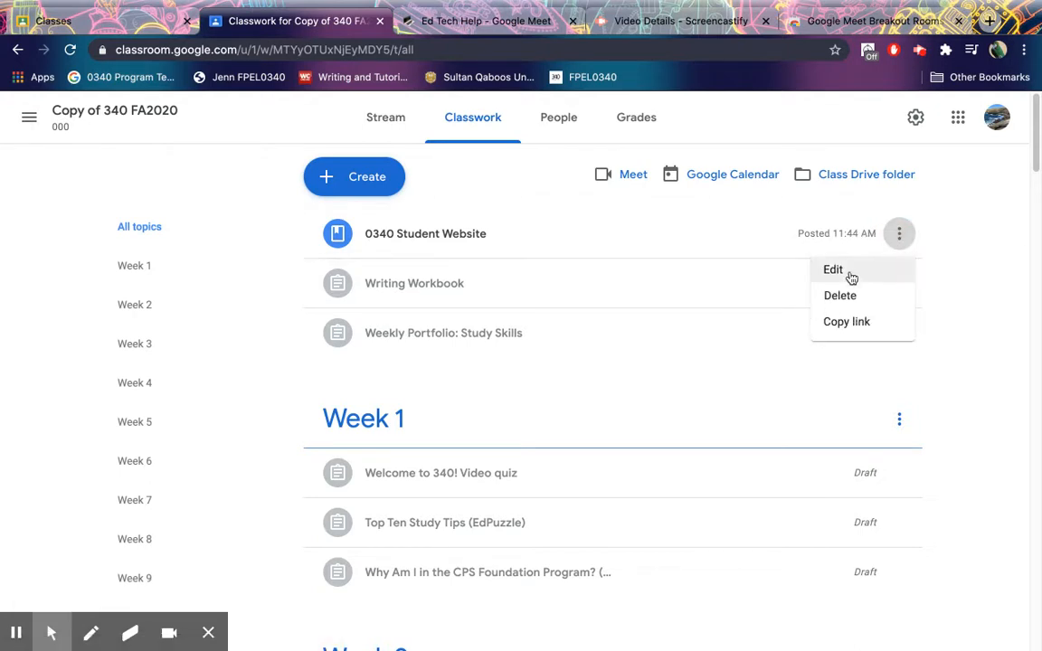
pyautogui.click(851, 277)
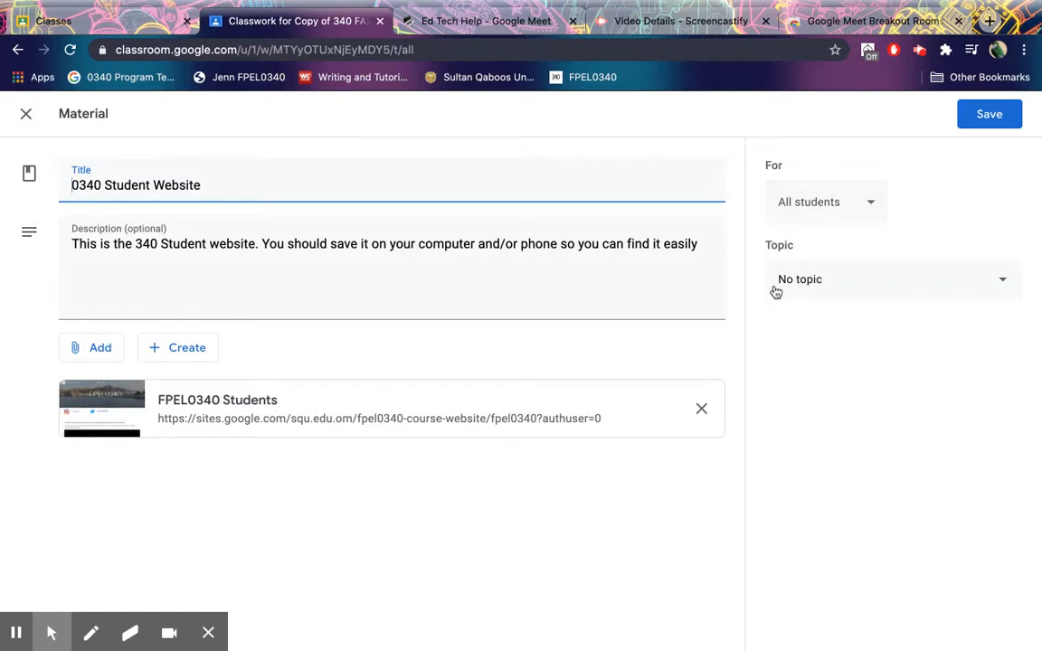
pyautogui.click(992, 118)
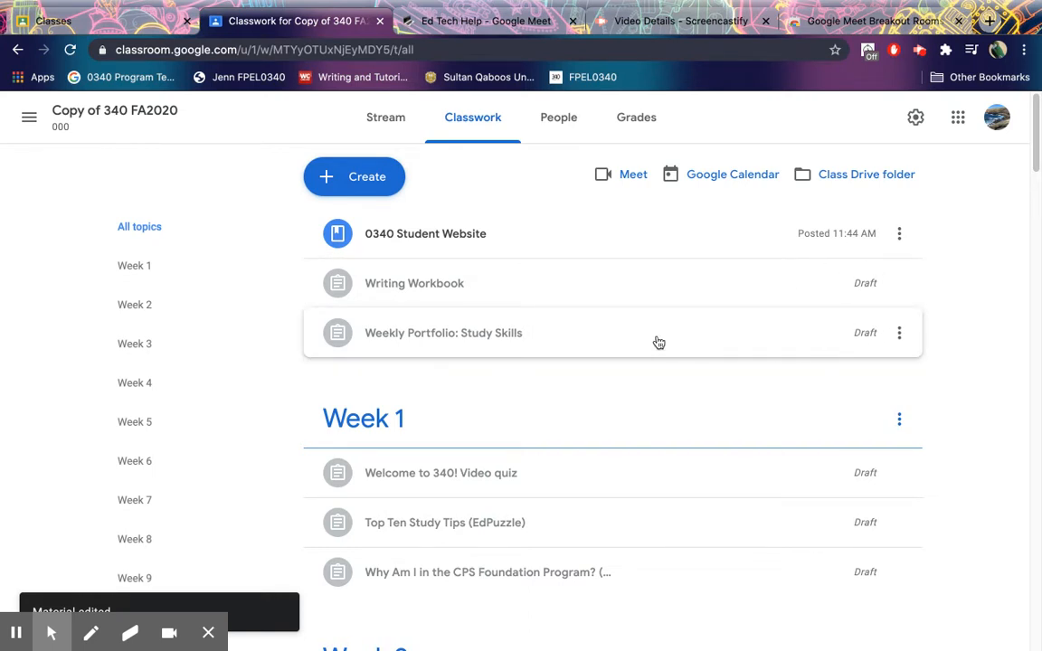
# Step: Open the draft assignment "Week 2 Reading" under the Week 2 topic for editing
pyautogui.scroll(-2, 656, 342)
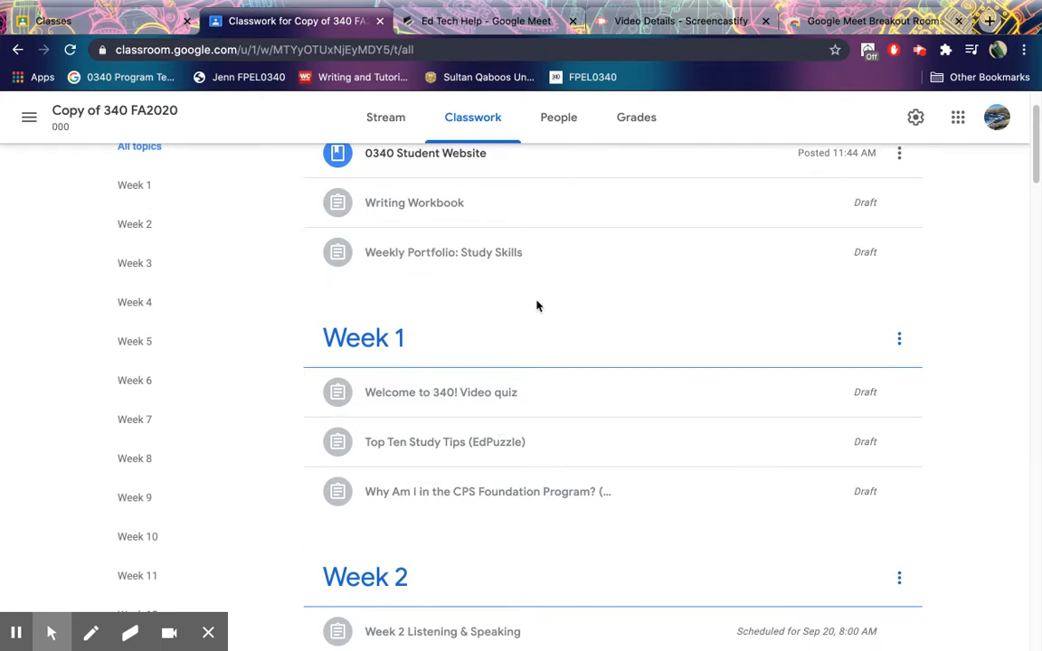
pyautogui.scroll(-3, 537, 305)
pyautogui.scroll(-3, 537, 305)
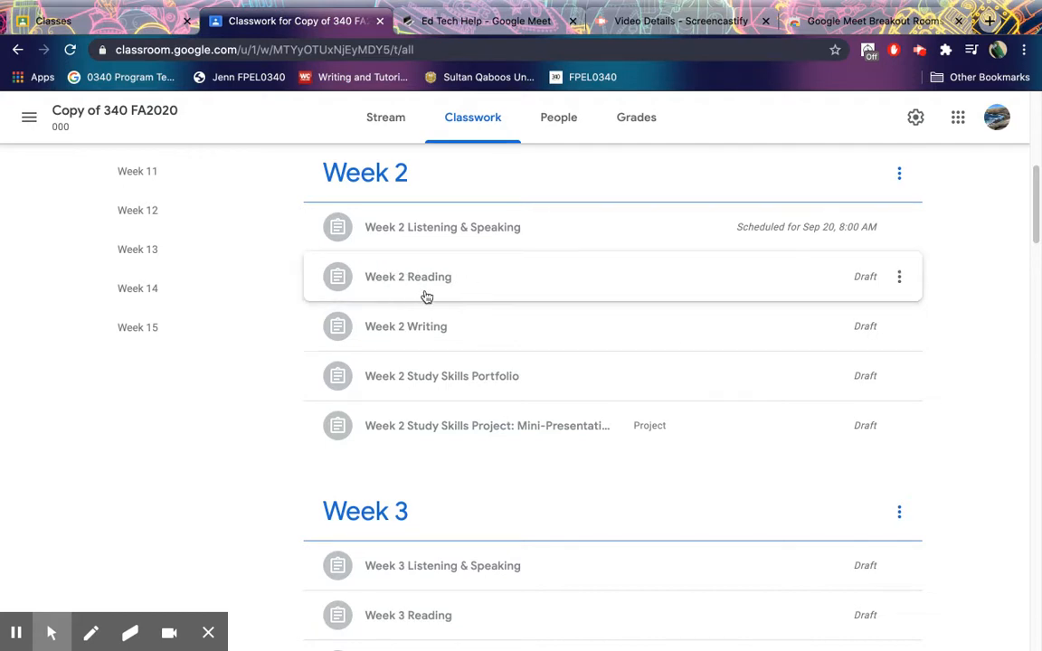
pyautogui.click(901, 278)
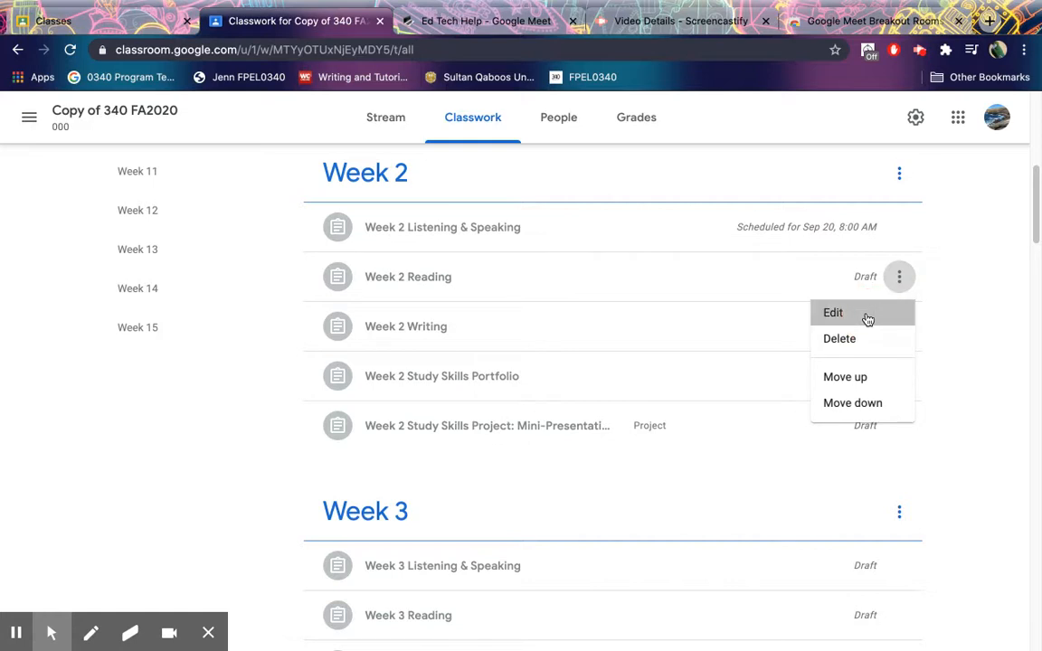
pyautogui.click(866, 319)
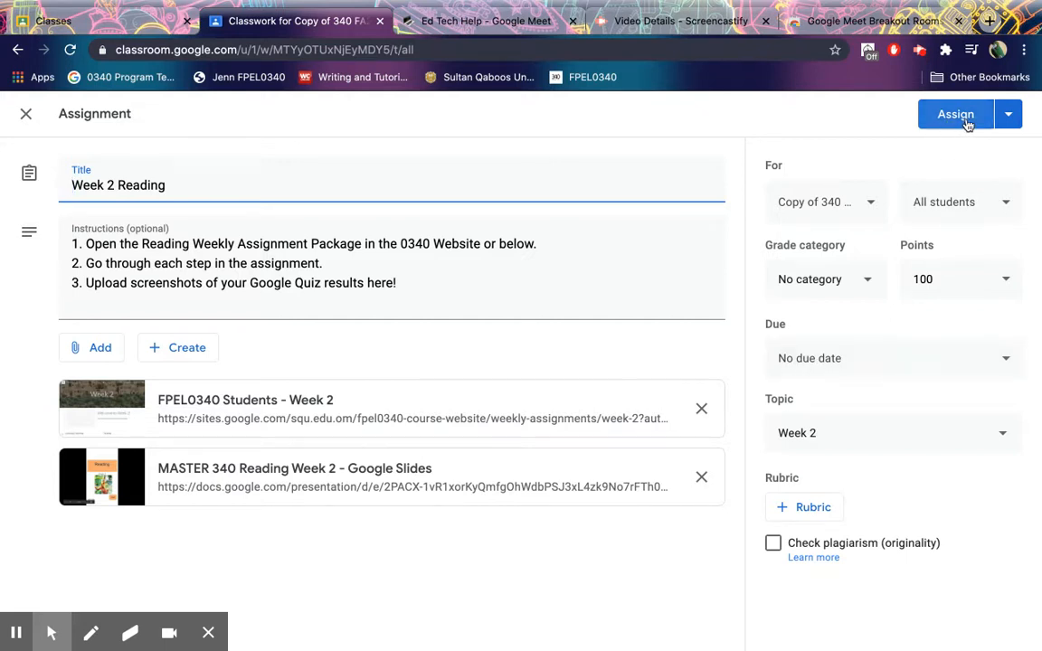
pyautogui.click(1012, 116)
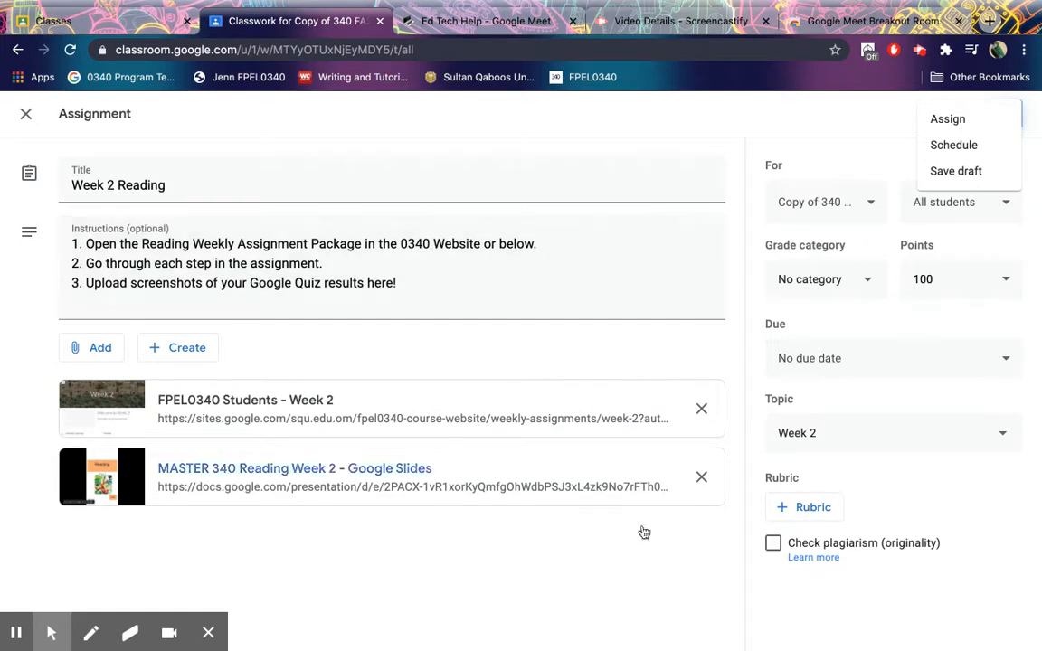
pyautogui.click(814, 367)
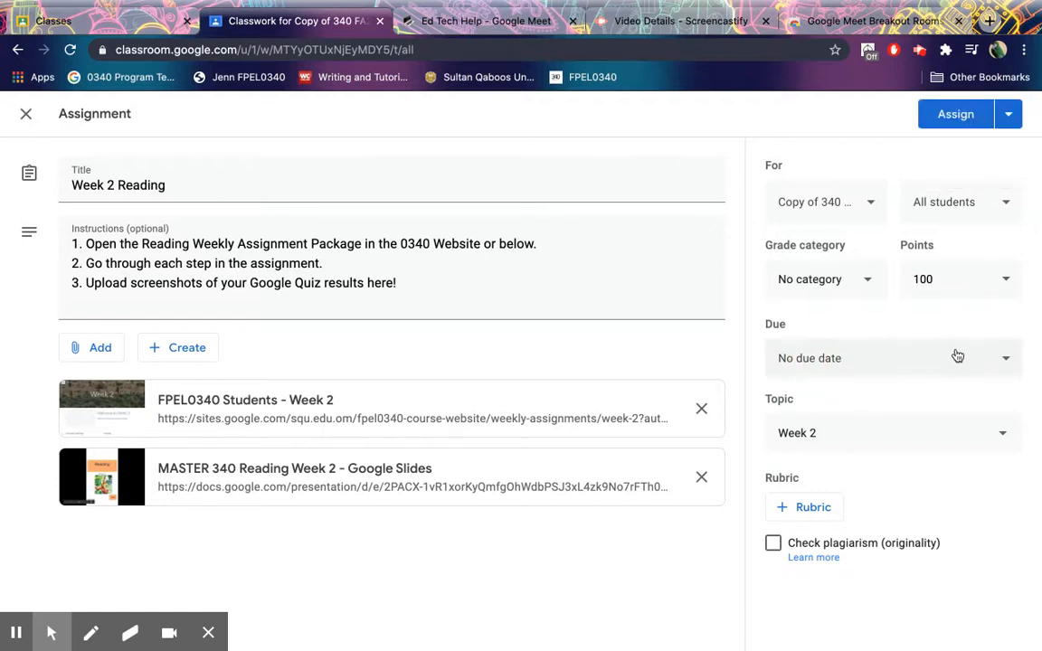
# Step: Set the Week 2 Reading assignment's due date to Sep 24, 2020 at 10:00 AM
pyautogui.click(1006, 361)
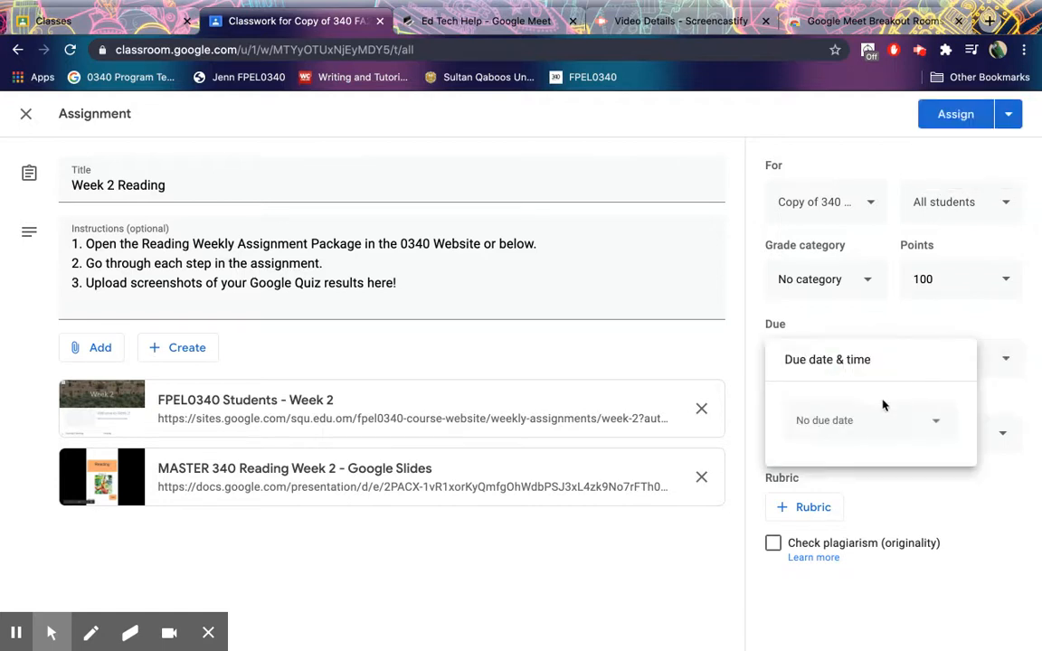
pyautogui.click(939, 426)
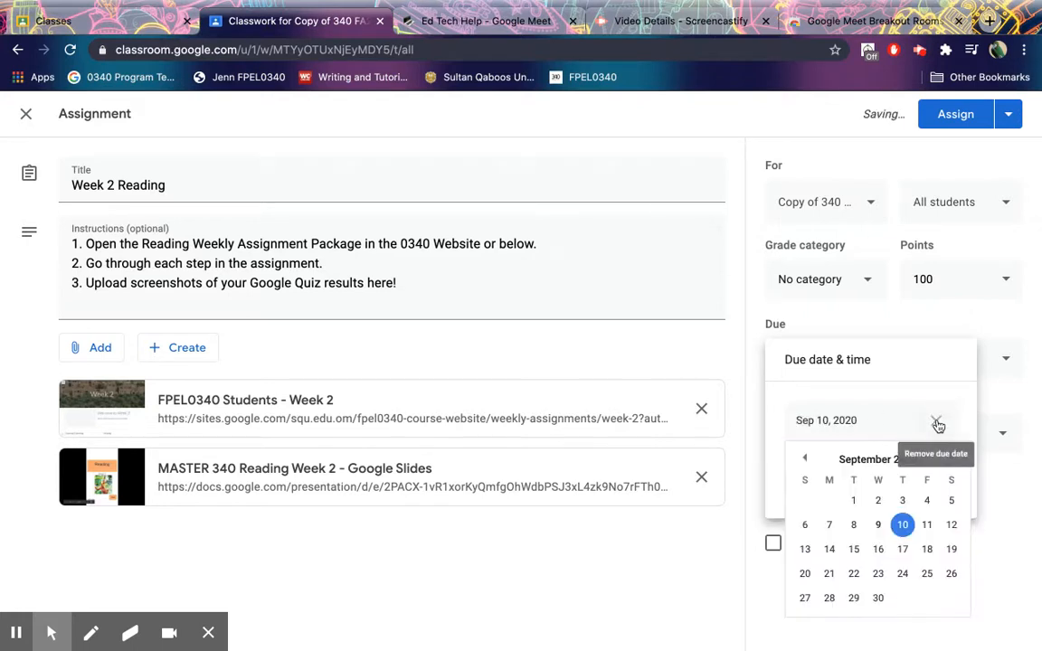
pyautogui.click(902, 580)
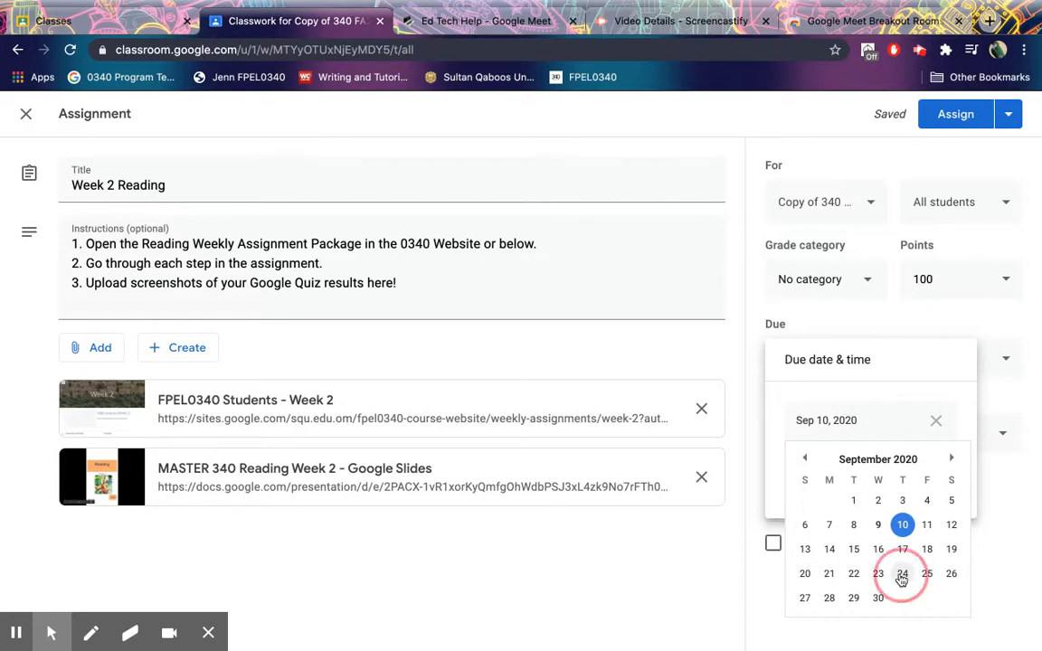
pyautogui.click(840, 484)
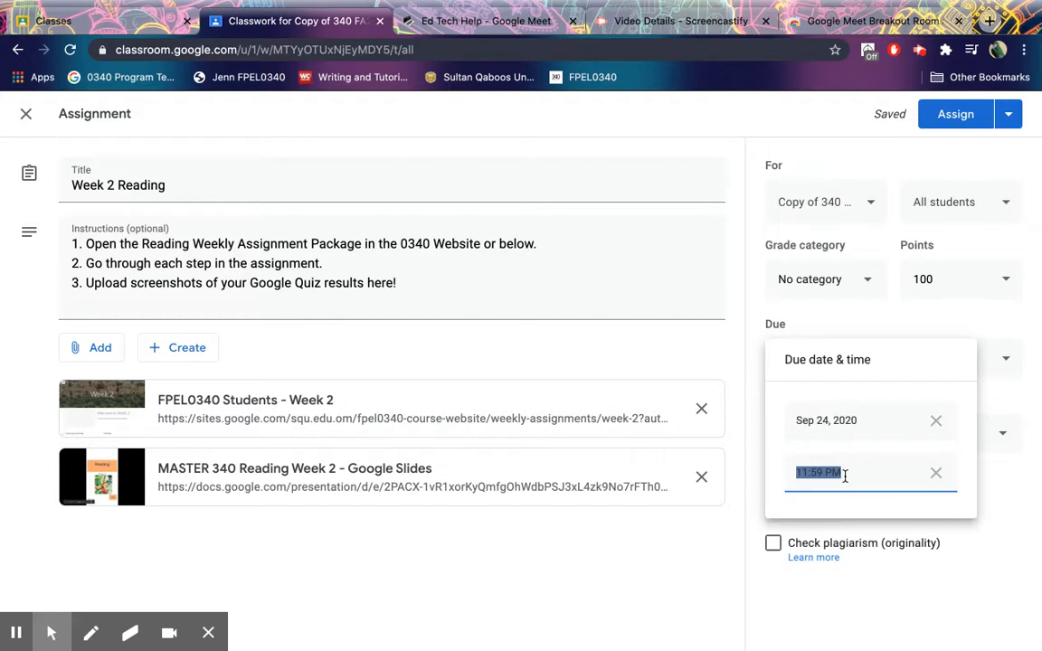
pyautogui.write('10:00am')
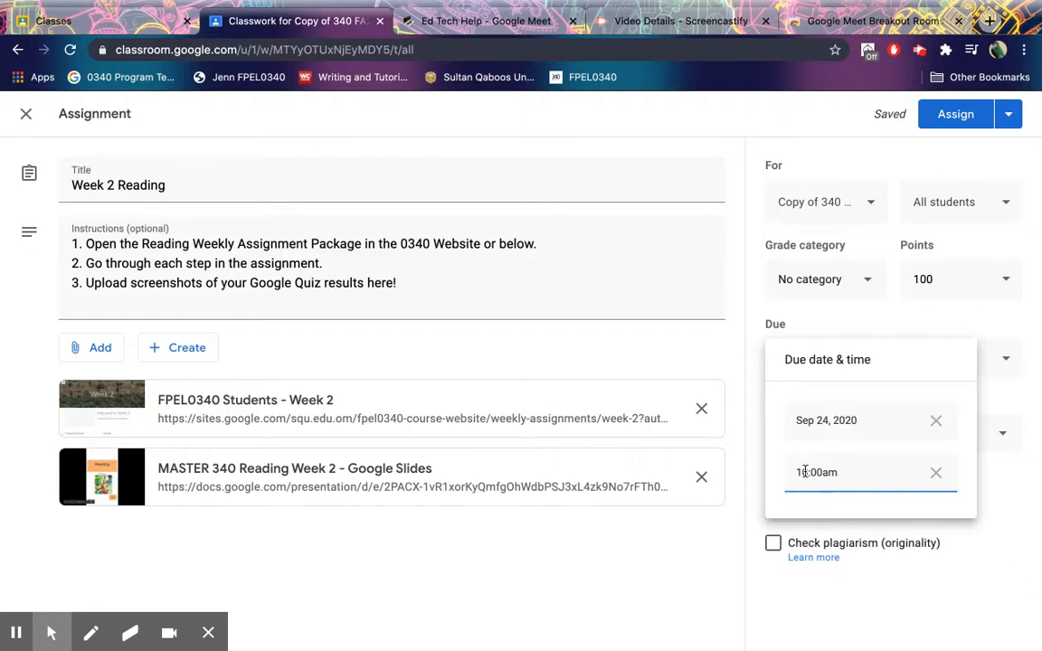
pyautogui.click(807, 420)
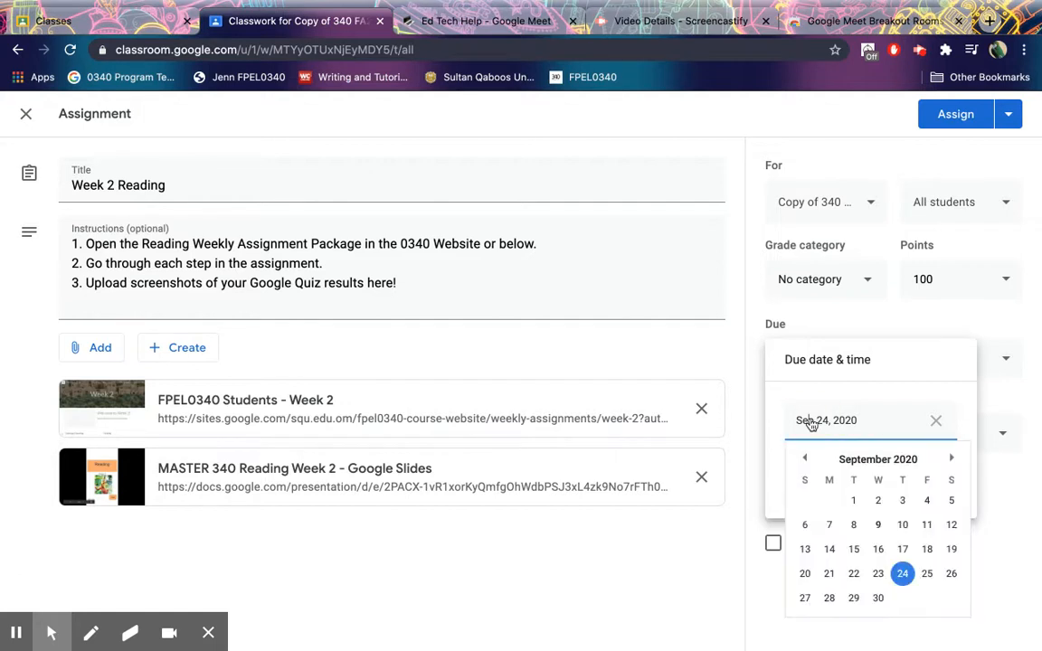
pyautogui.click(834, 395)
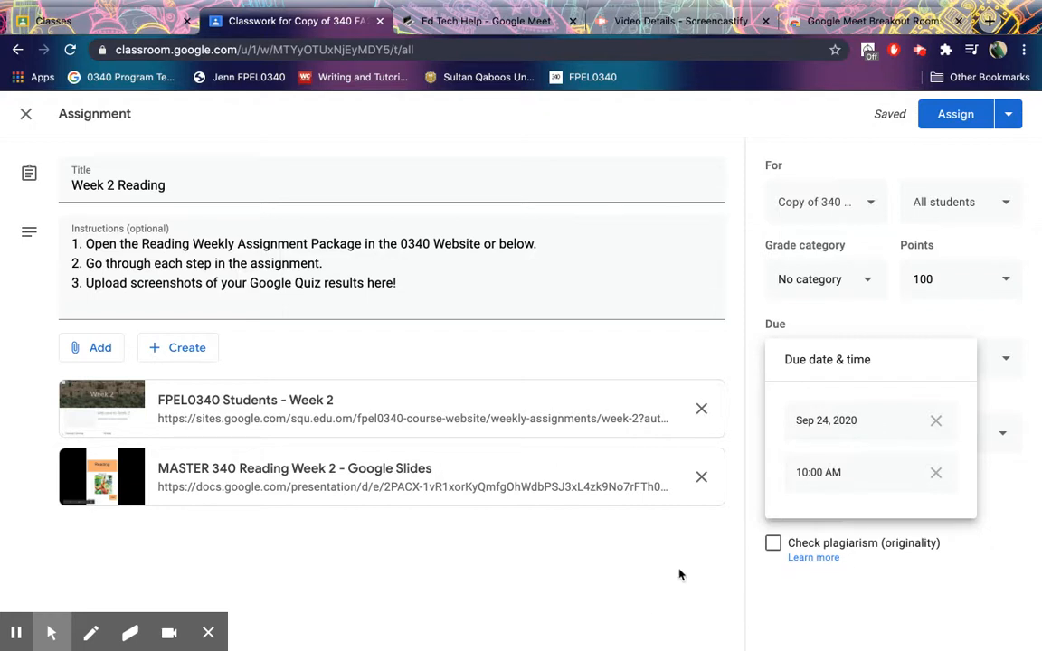
pyautogui.click(1006, 547)
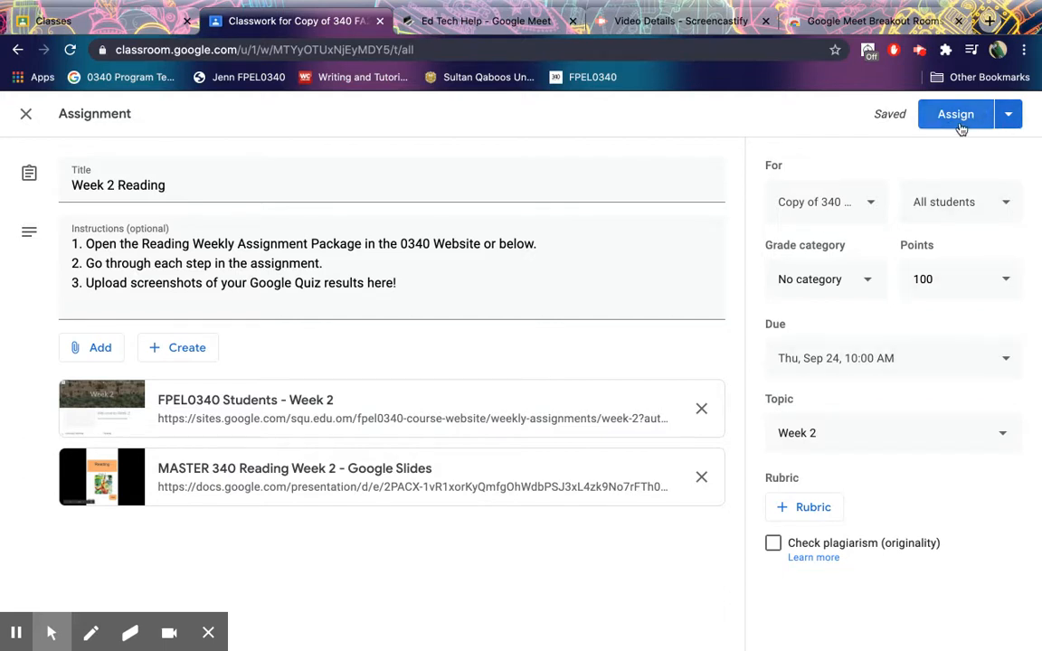
# Step: Schedule the Week 2 Reading assignment for release on Sep 20, 2020 at 8:00 AM
pyautogui.click(1010, 116)
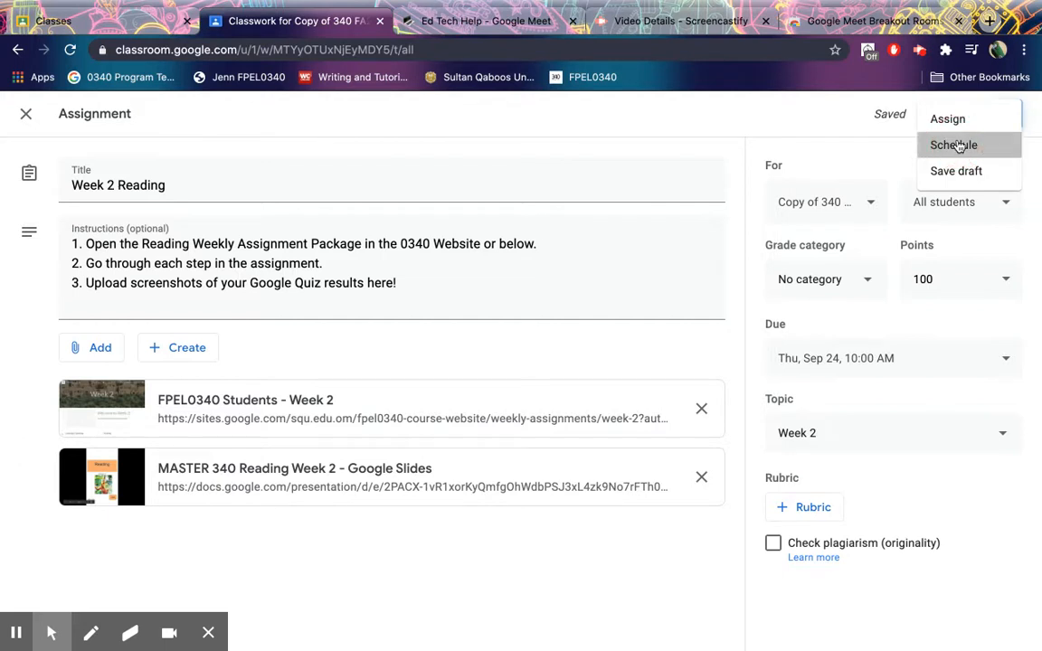
pyautogui.click(957, 145)
pyautogui.click(570, 343)
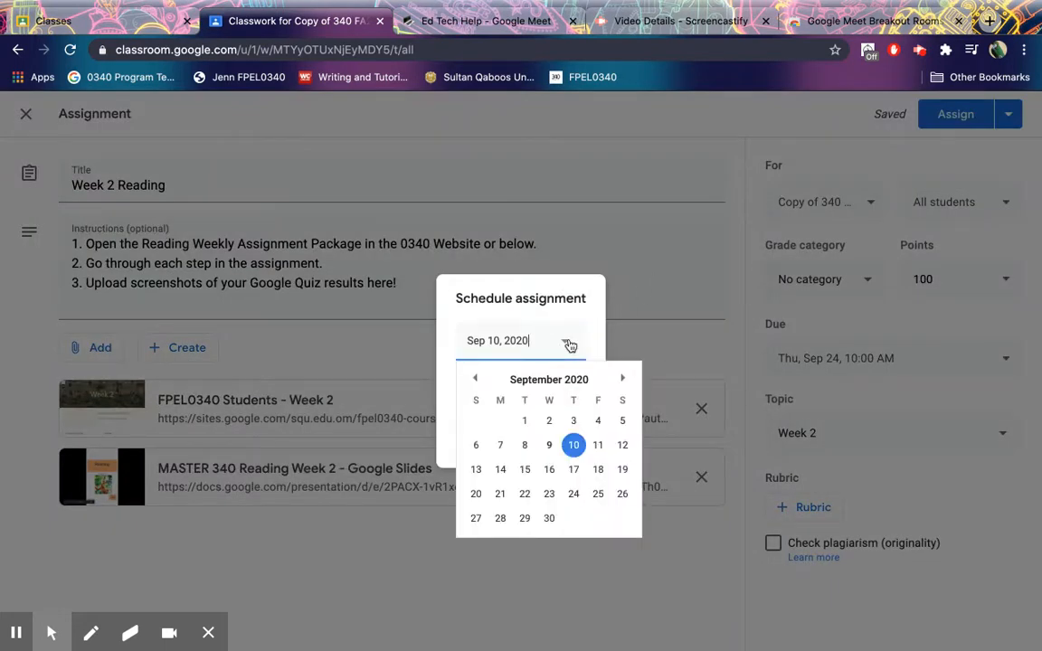
pyautogui.click(475, 498)
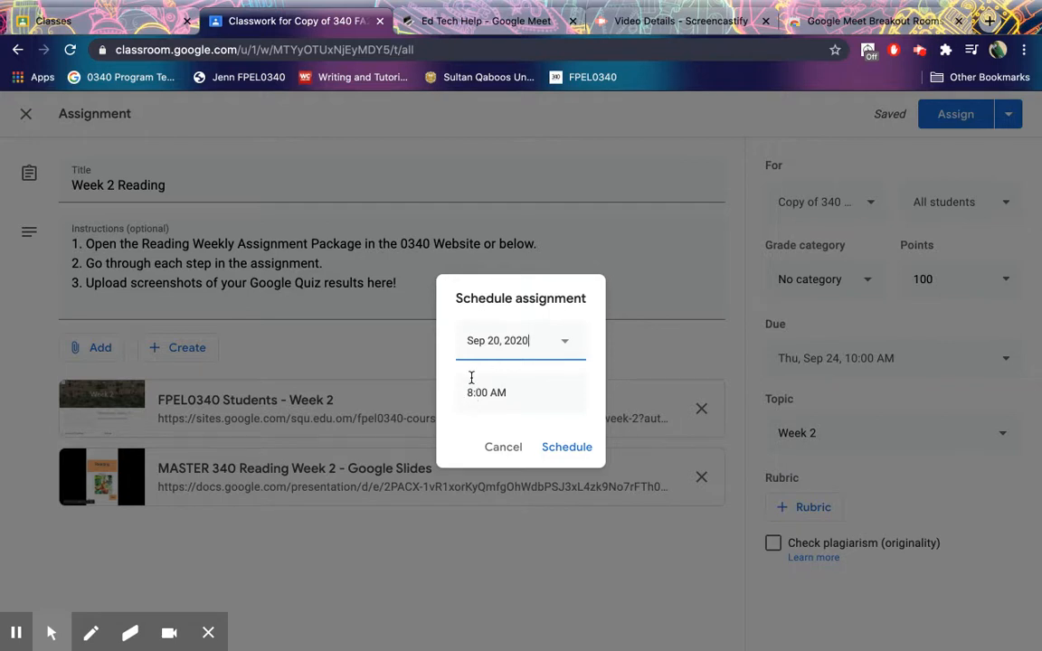
pyautogui.click(563, 448)
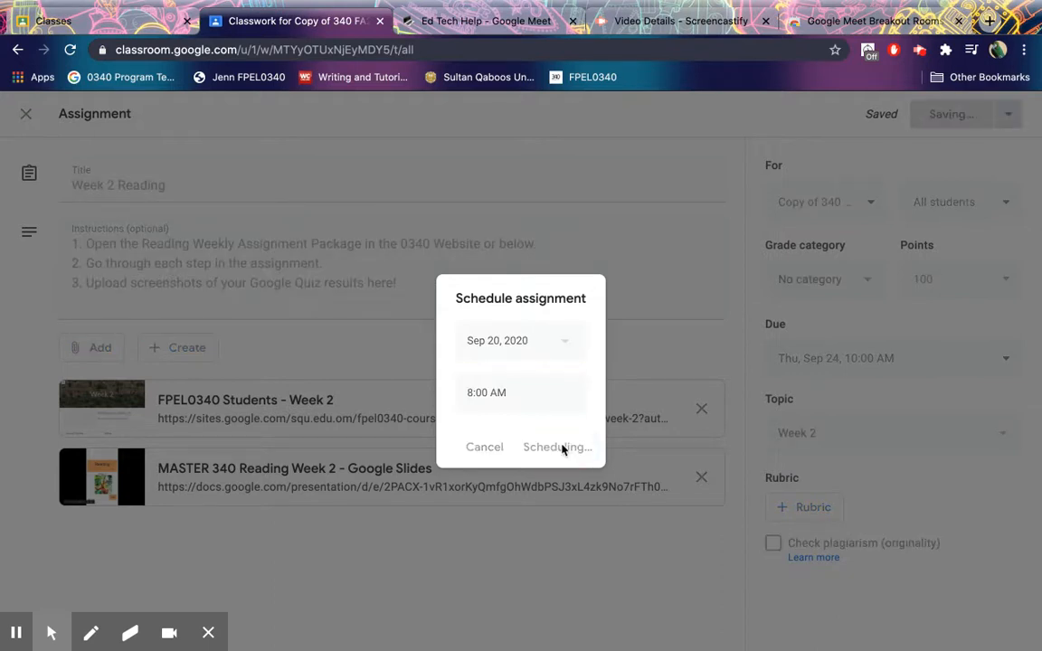